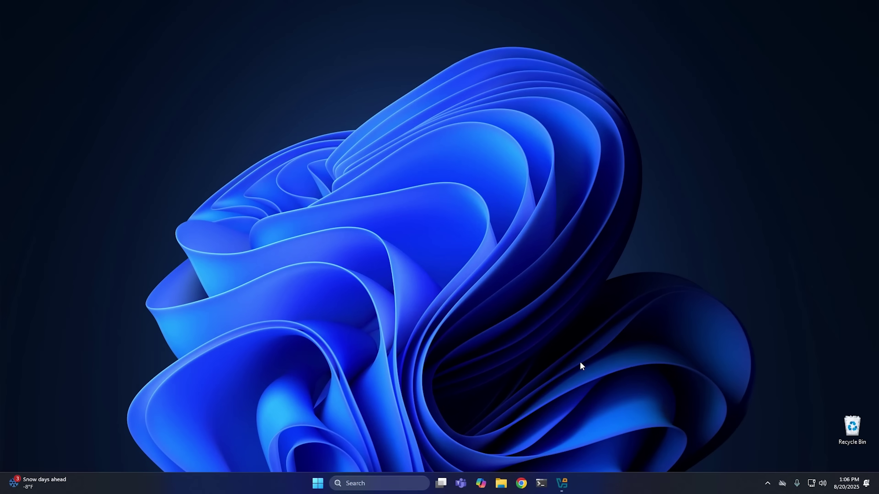
# - Open Oracle VirtualBox Manager, start the Windows 11 virtual machine, and reposition its window on the desktop
pyautogui.click(561, 483)
pyautogui.moveTo(525, 188); pyautogui.dragTo(452, 117)
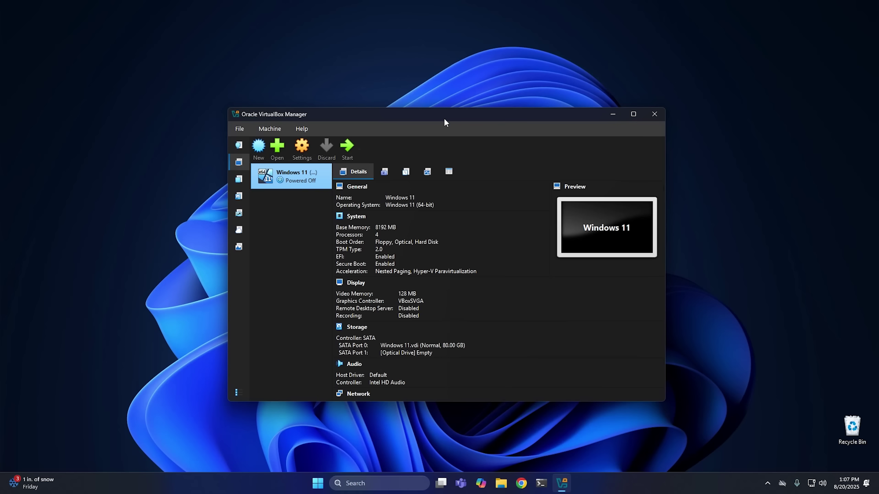
pyautogui.click(348, 149)
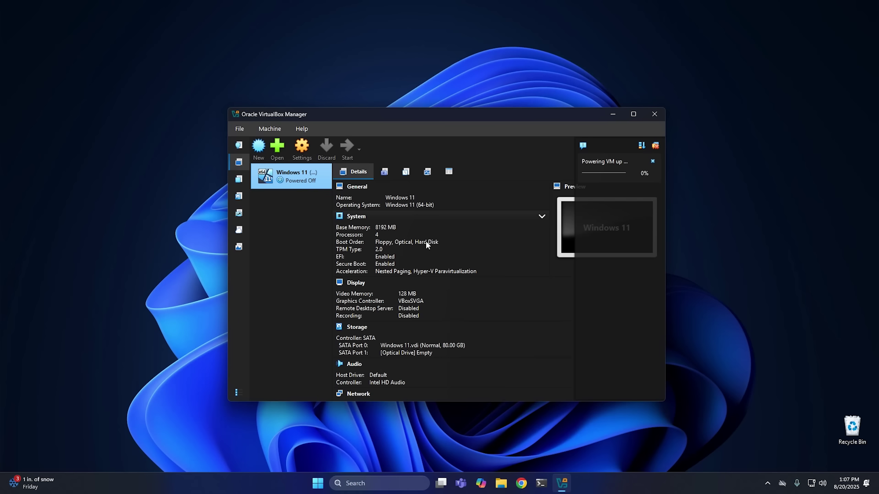
pyautogui.moveTo(696, 136); pyautogui.dragTo(420, 121)
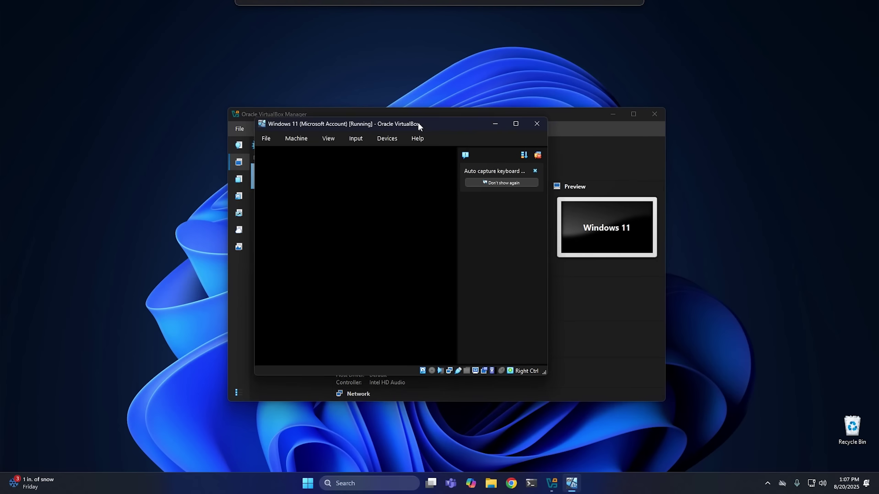
pyautogui.moveTo(486, 93); pyautogui.dragTo(434, 55)
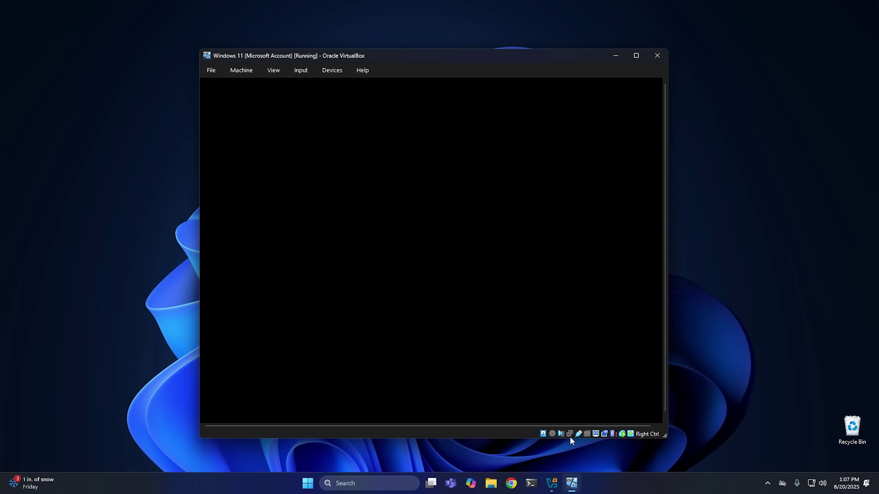
pyautogui.moveTo(570, 436)
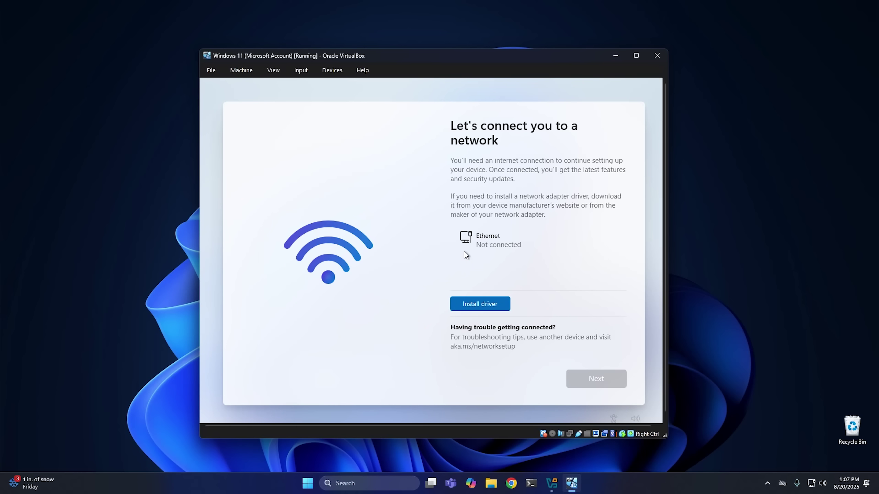
# - Open a command prompt over the network setup page and run "start ms-cxh:localonly"
pyautogui.hotkey('shift', 'F10')
pyautogui.click(337, 176)
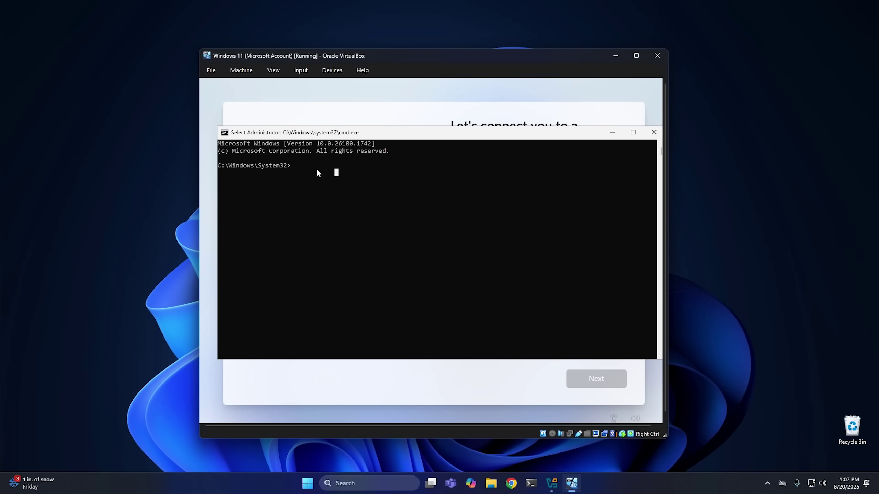
pyautogui.write('start ms-cx')
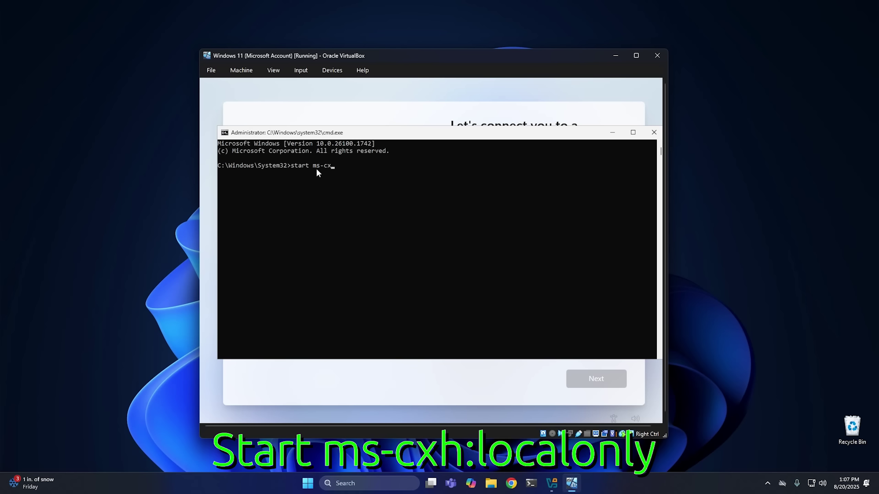
pyautogui.write('h:localonly')
pyautogui.press('Return')
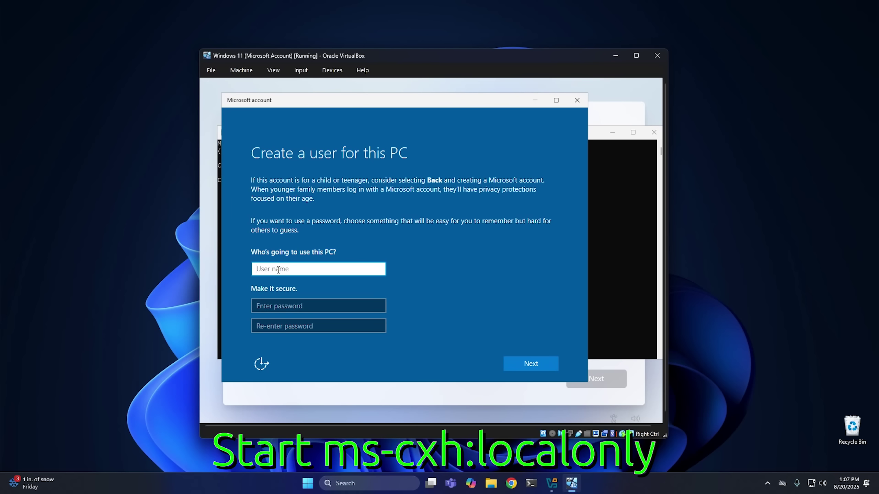
# - Create the local user with the user's first name and no password, and connect the virtual machine's network adapter
pyautogui.write('Rich')
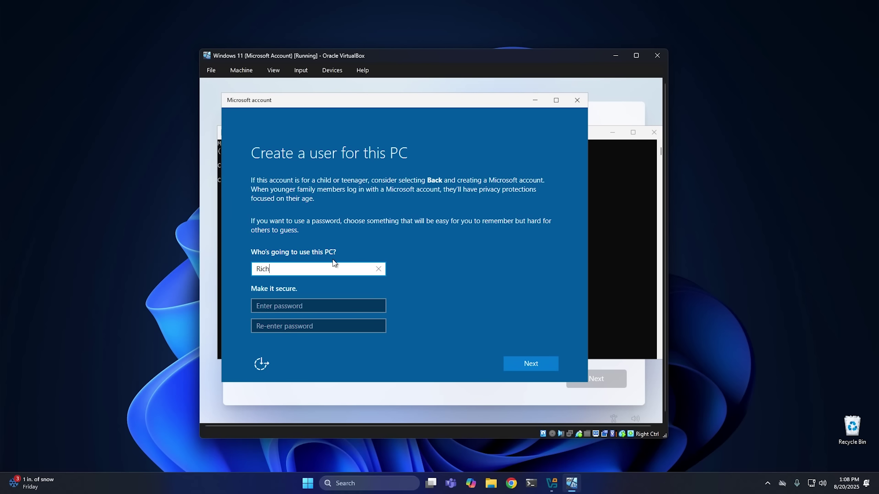
pyautogui.click(536, 362)
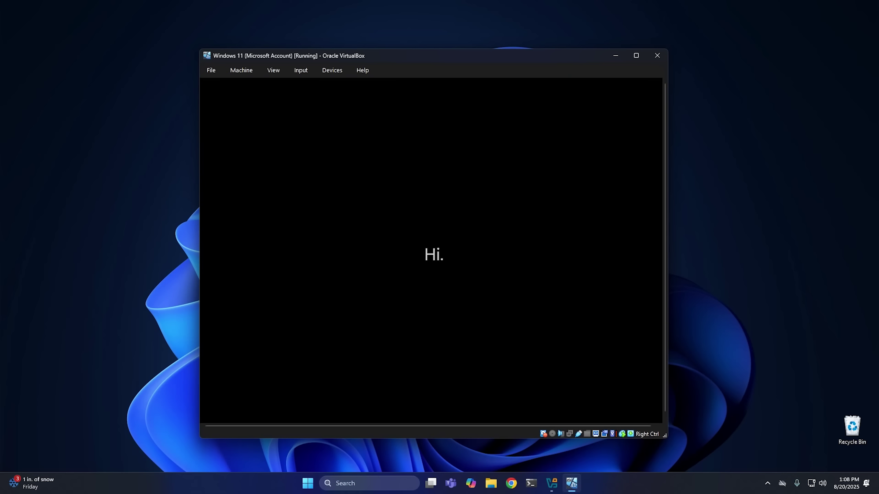
pyautogui.rightClick(570, 435)
pyautogui.click(594, 454)
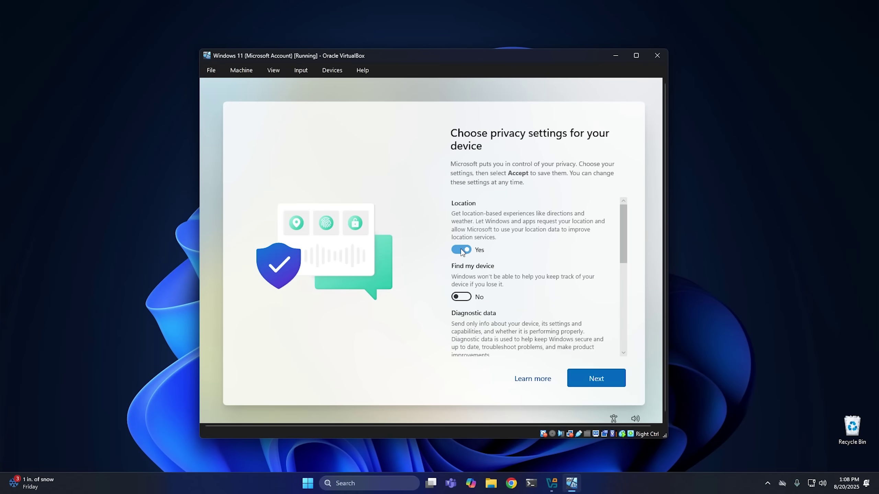
# - Turn off the enabled privacy settings, including Location, Tailored experiences and Advertising ID, and accept the choices
pyautogui.click(466, 250)
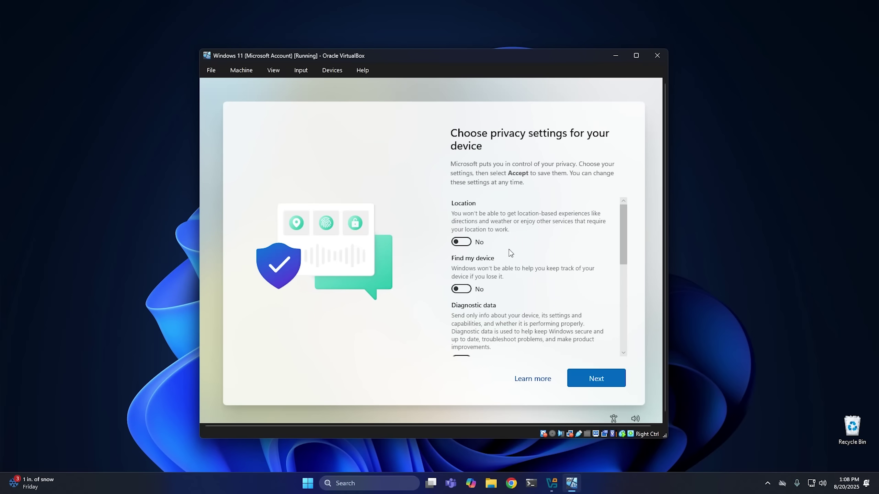
pyautogui.scroll(-5, 509, 249)
pyautogui.click(466, 272)
pyautogui.click(462, 335)
pyautogui.scroll(-2, 498, 304)
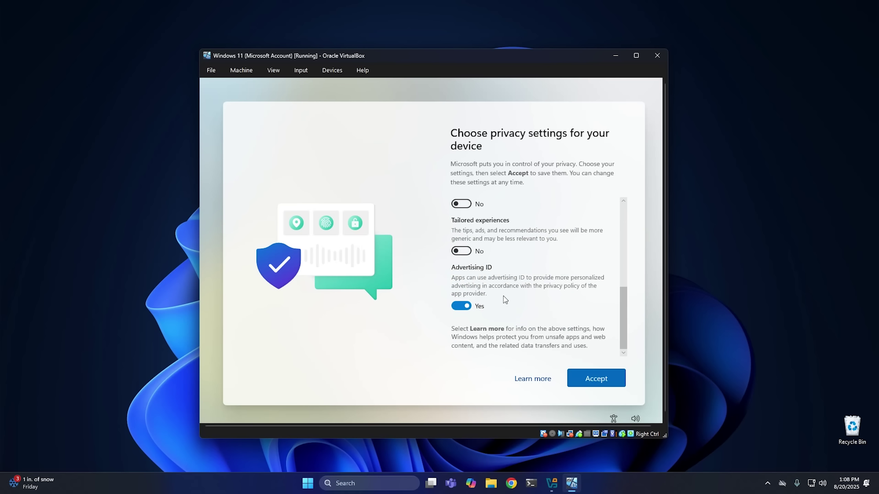
pyautogui.click(461, 307)
pyautogui.click(596, 379)
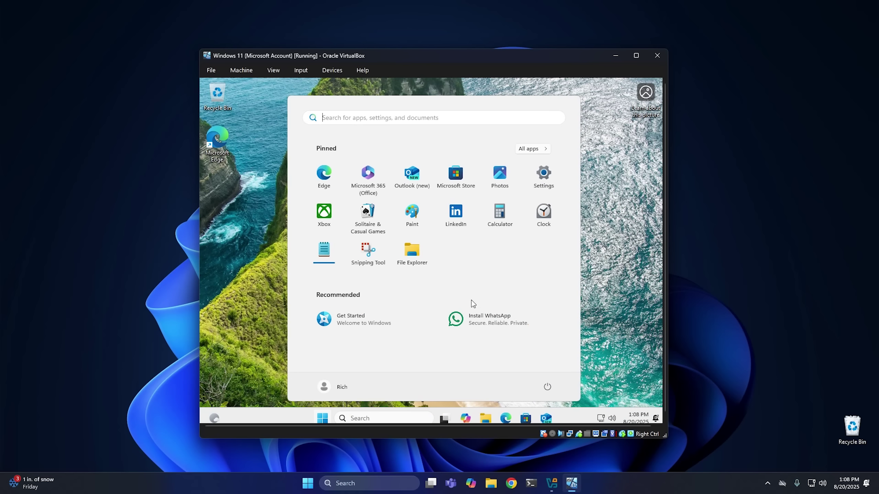
# - Examine the account type on the Accounts page of Settings inside the virtual machine
pyautogui.click(544, 175)
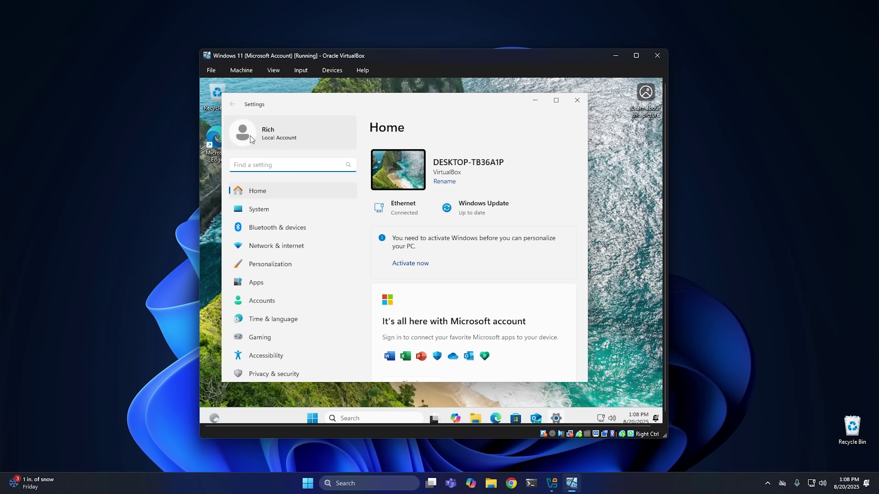
pyautogui.click(313, 138)
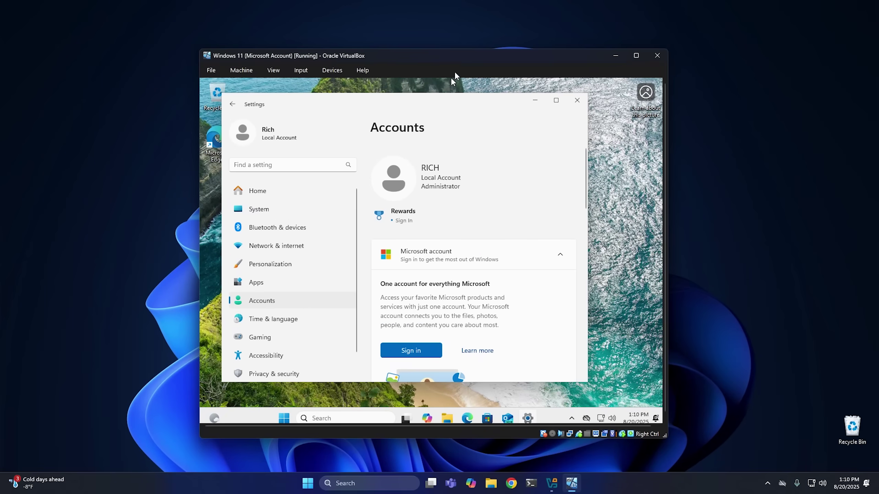
pyautogui.moveTo(457, 57); pyautogui.dragTo(460, 58)
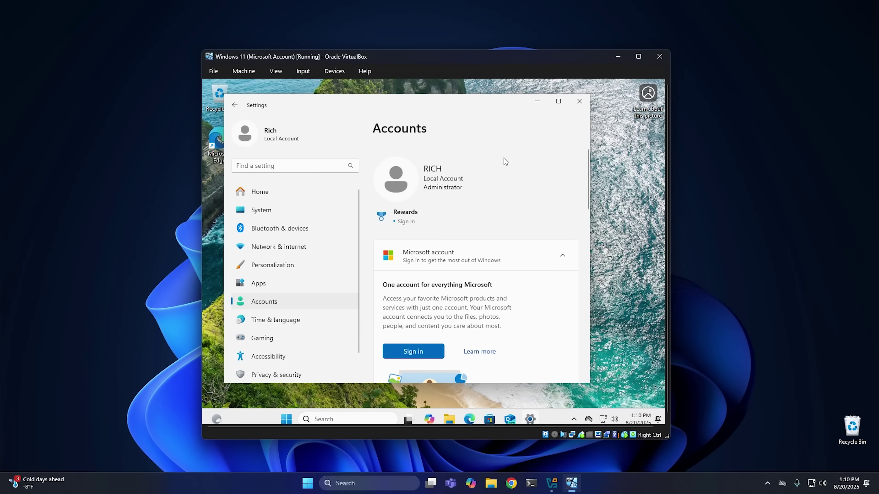
# - Power off the virtual machine without restoring its snapshot and close Oracle VirtualBox Manager
pyautogui.click(659, 56)
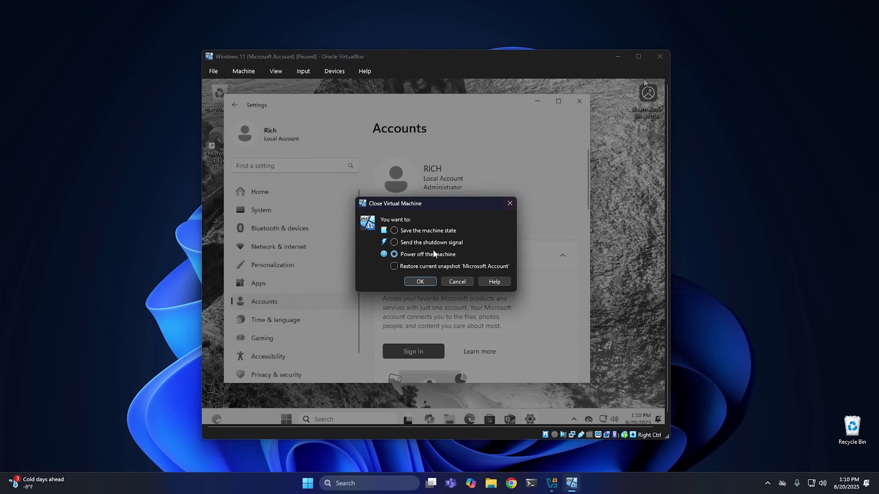
pyautogui.click(427, 285)
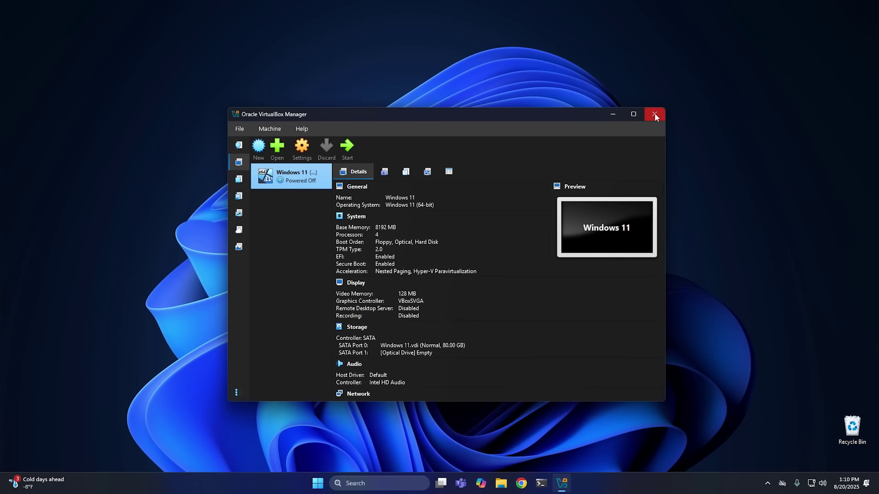
pyautogui.click(654, 115)
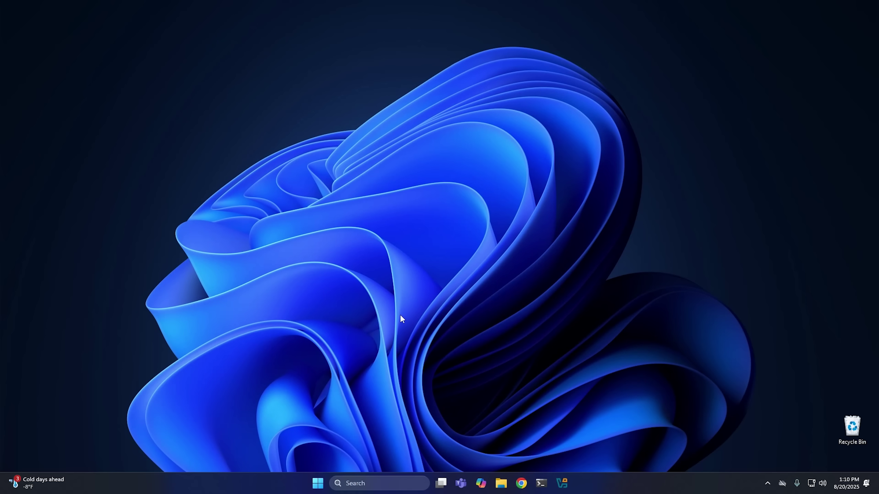
# - On the host PC, open Windows Settings and go to the Your info page of the account settings
pyautogui.click(318, 484)
pyautogui.click(372, 262)
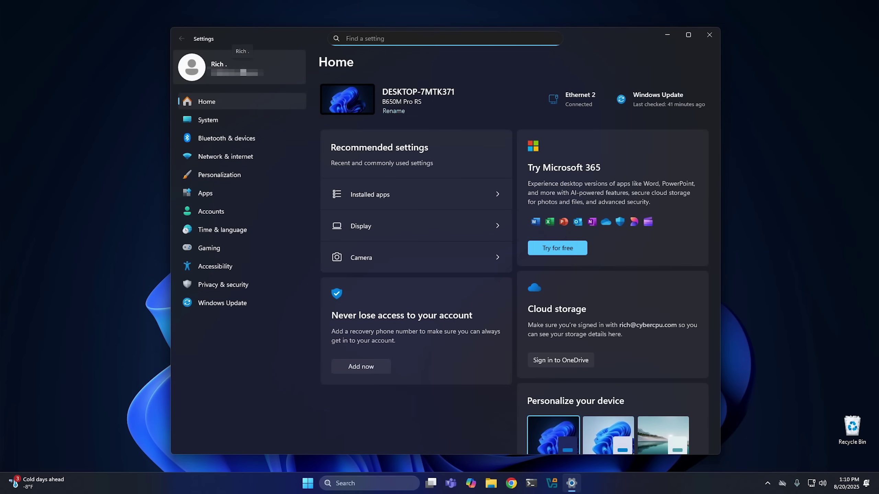
pyautogui.click(239, 66)
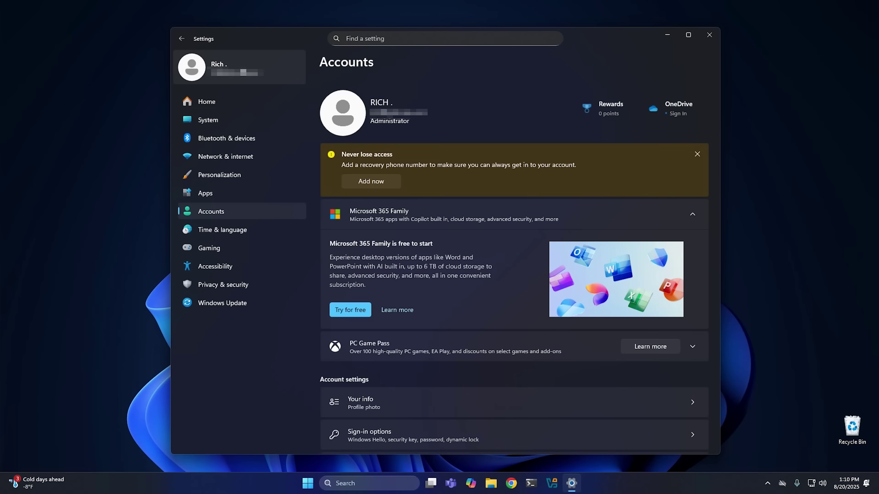
pyautogui.scroll(-3, 435, 283)
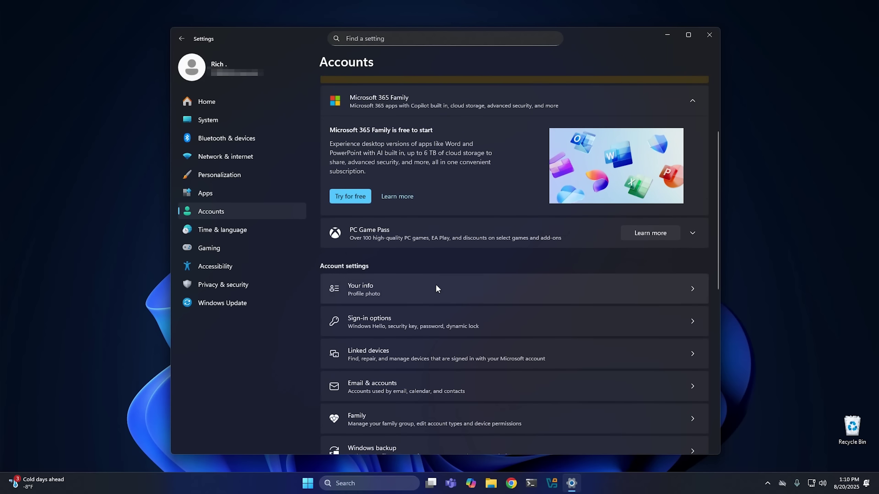
pyautogui.click(402, 292)
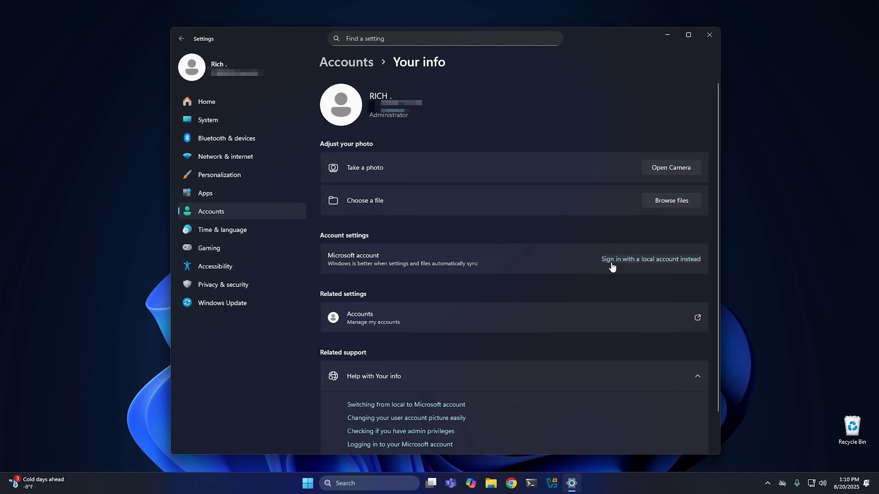
# - Choose to sign in with a local account instead, continue past the confirmation, and verify identity with the account PIN
pyautogui.click(638, 263)
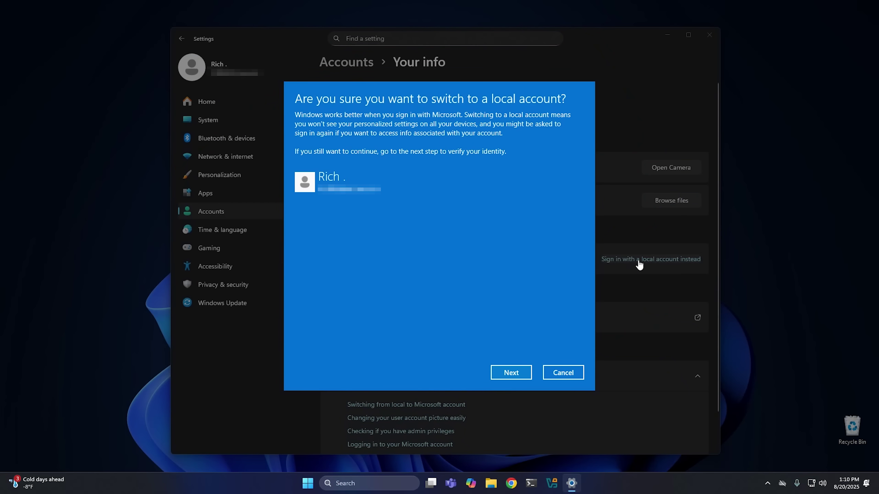
pyautogui.click(512, 373)
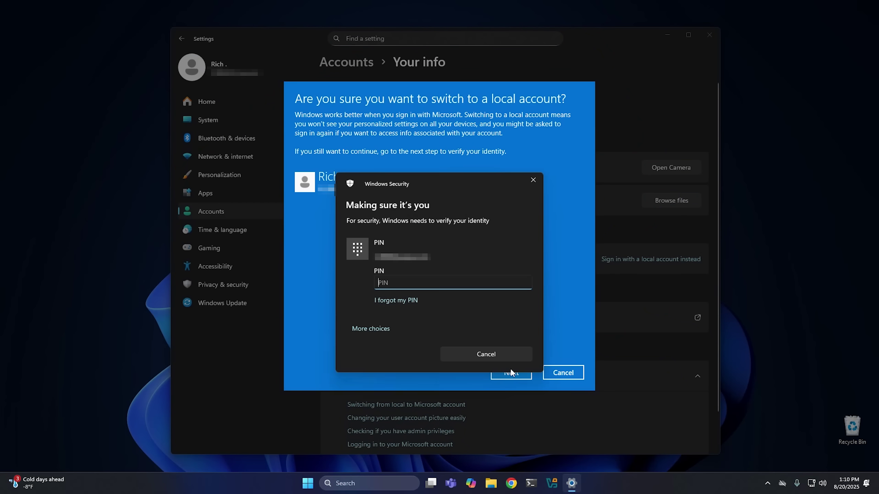
pyautogui.write('••••')
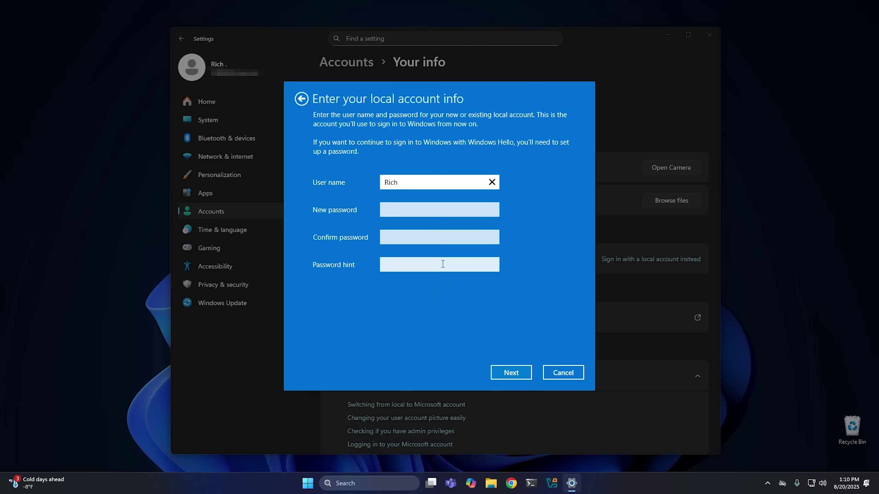
# - Complete the switch to a local account with the password fields left blank, sign out, and sign back in to Windows
pyautogui.click(400, 208)
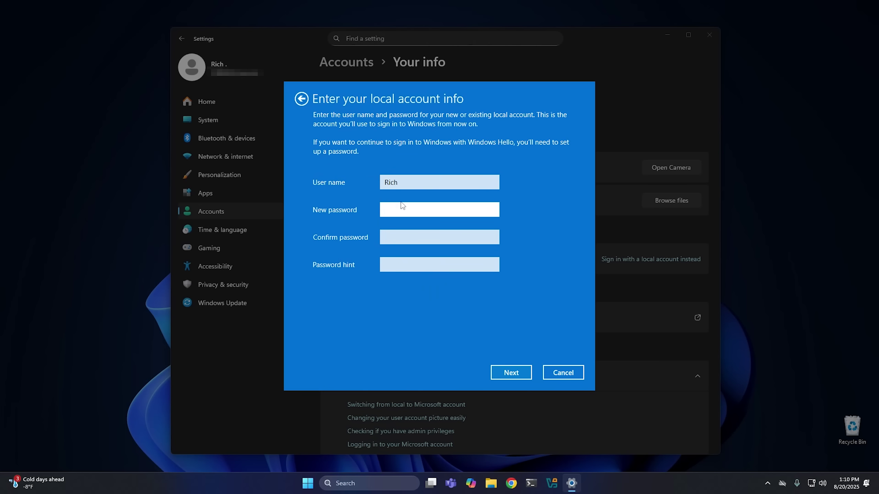
pyautogui.click(509, 373)
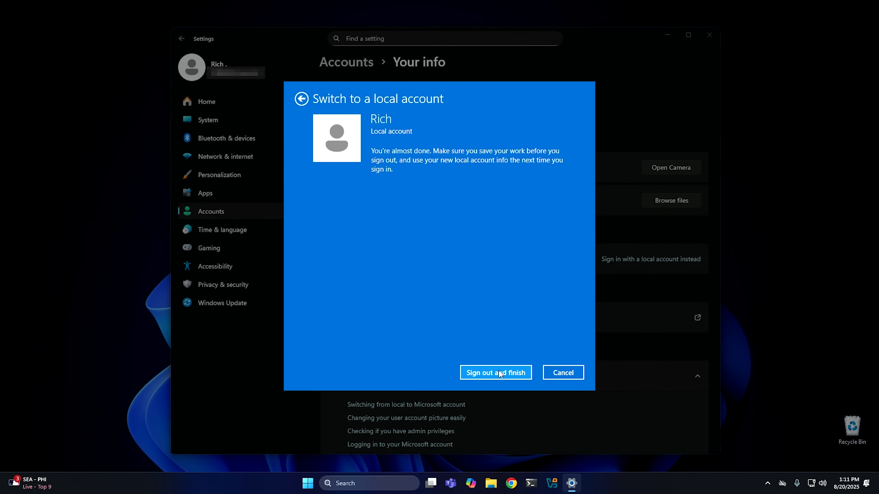
pyautogui.click(498, 373)
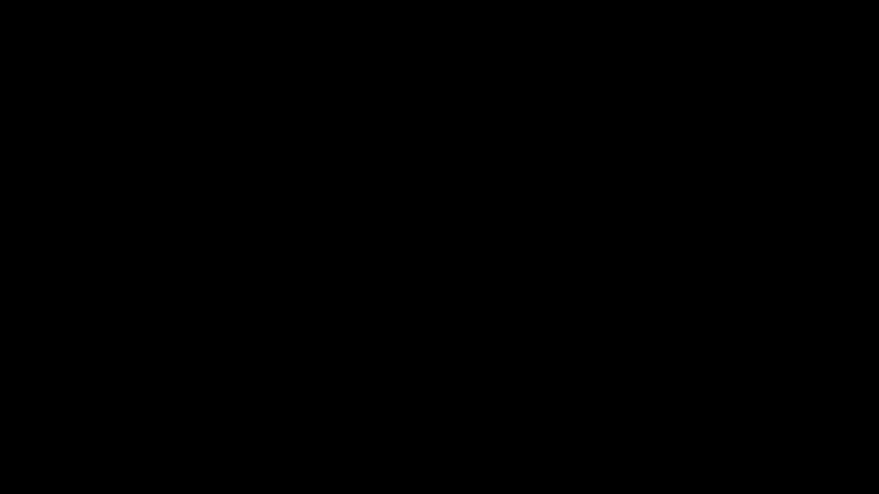
pyautogui.press('space')
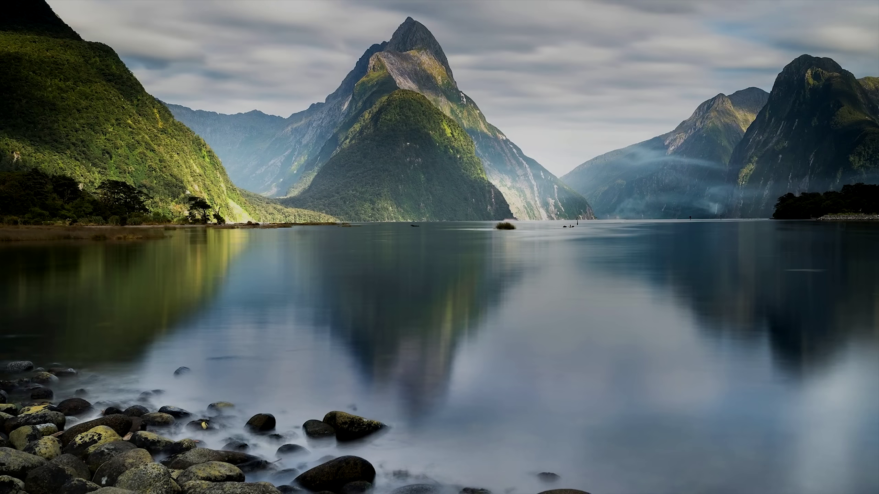
pyautogui.press('Return')
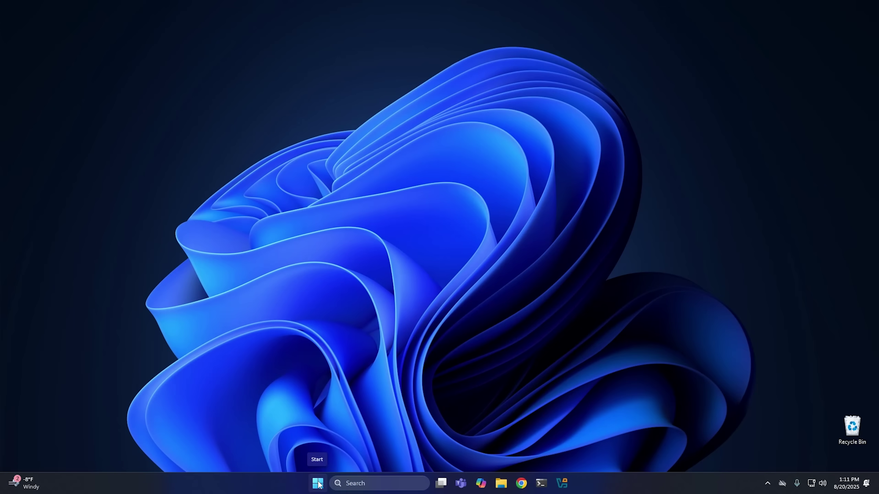
# - Open Windows Settings and check the signed-in user's account type on the host's Accounts page
pyautogui.click(319, 484)
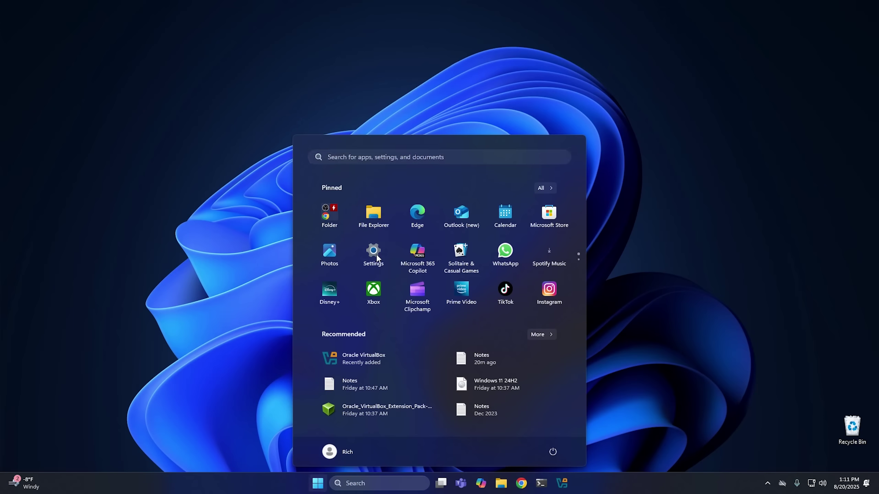
pyautogui.click(377, 255)
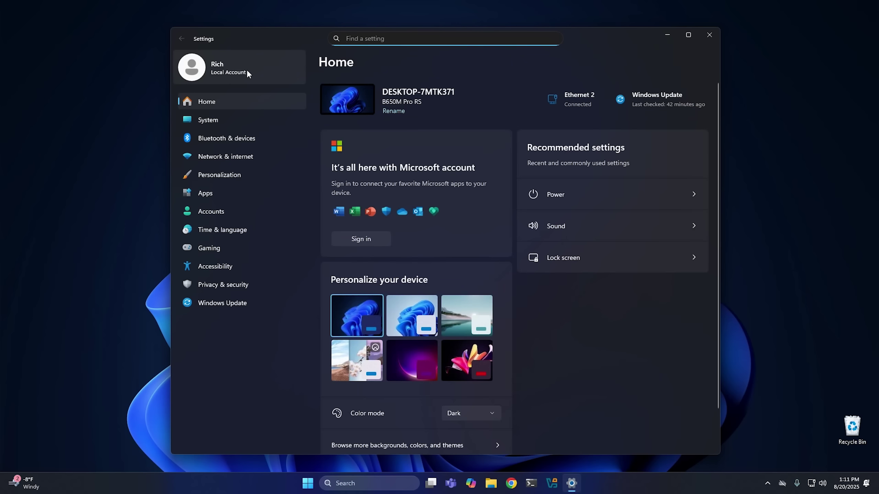
pyautogui.click(246, 69)
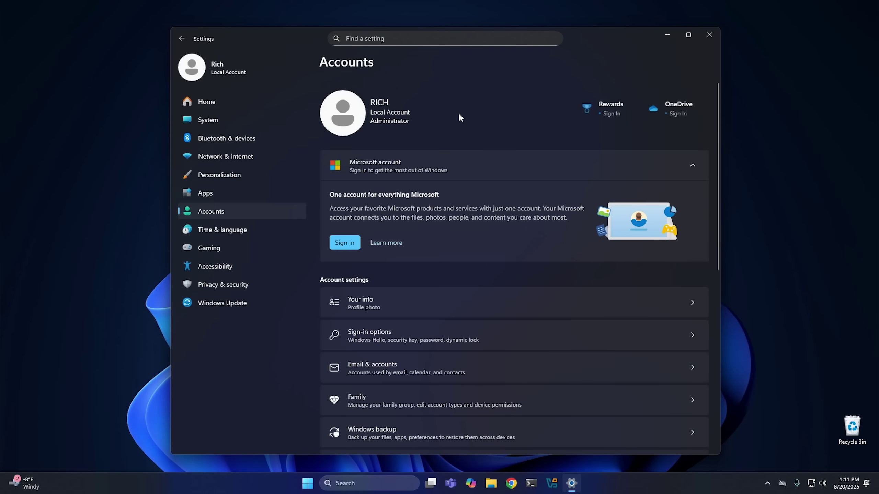
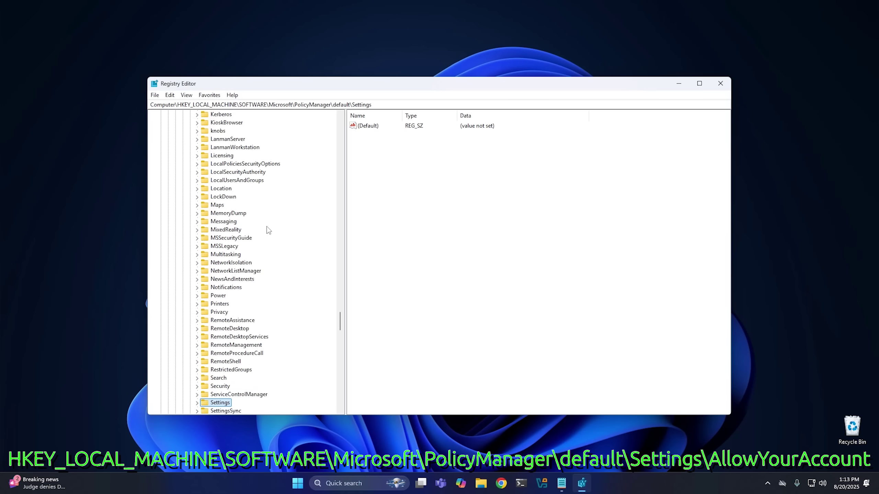
# - Expand the Settings key under PolicyManager\default, open its AllowYourAccount subkey, and select the entry named value
pyautogui.doubleClick(218, 402)
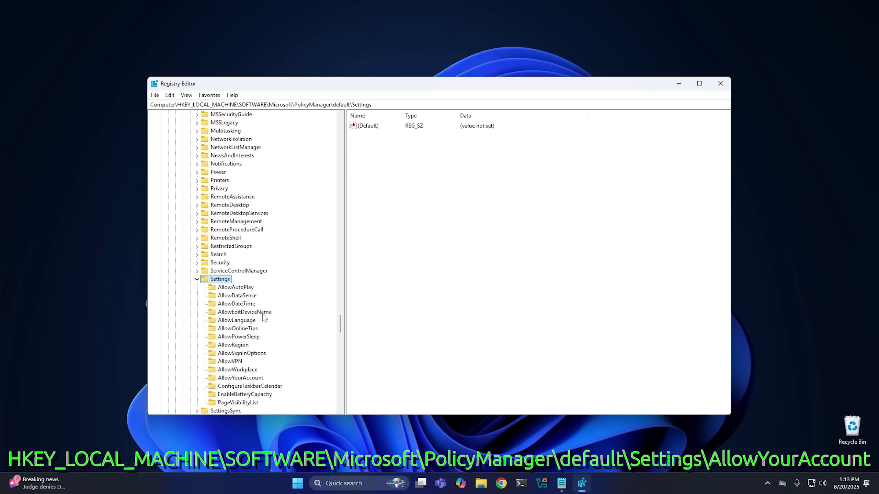
pyautogui.scroll(-1, 275, 313)
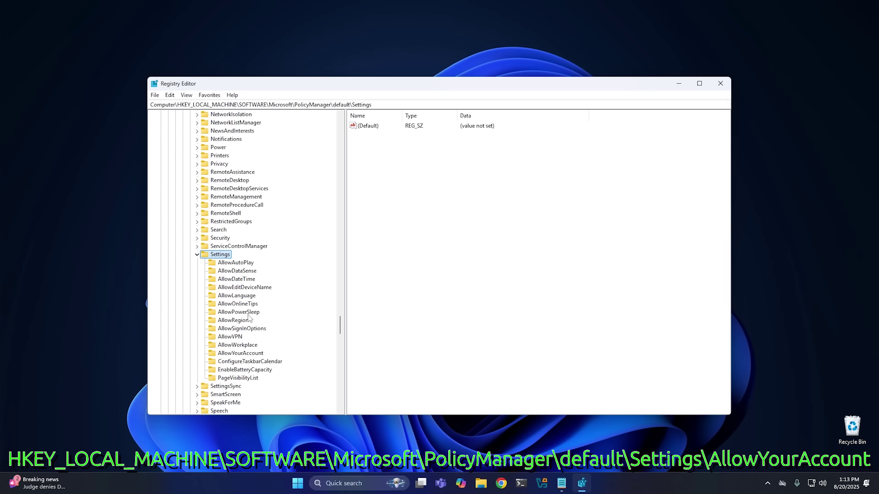
pyautogui.click(241, 354)
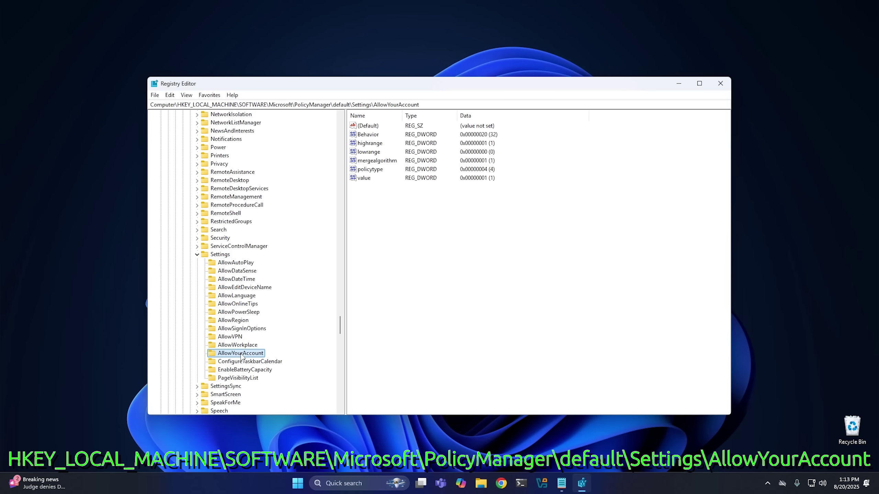
pyautogui.click(363, 180)
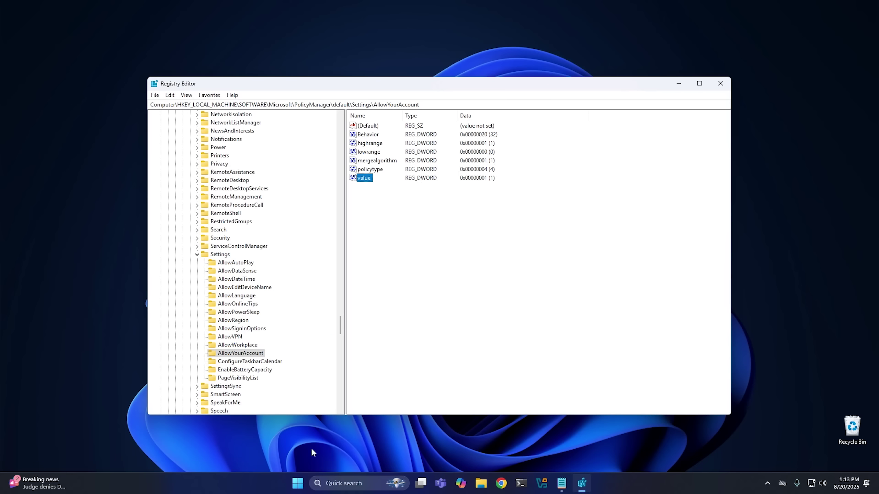
# - Switch to Windows Settings, examine the account sign-in option on the Your info page, and minimize the window
pyautogui.click(301, 486)
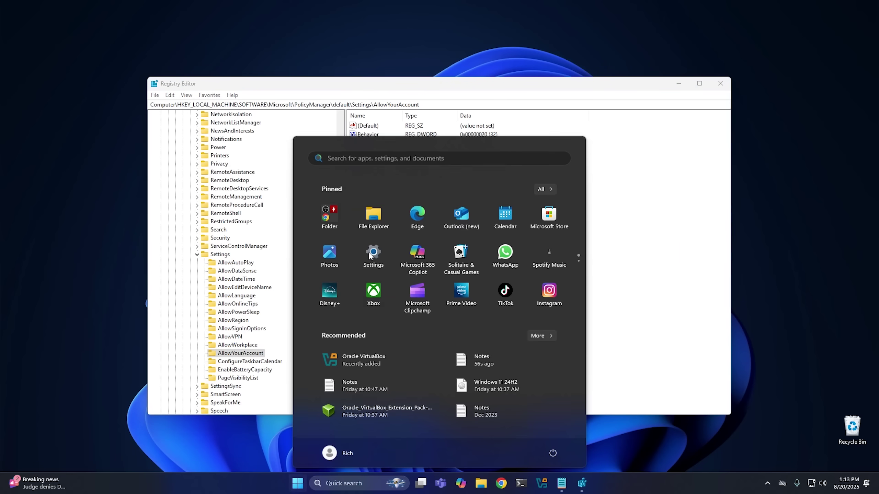
pyautogui.click(368, 251)
pyautogui.click(229, 71)
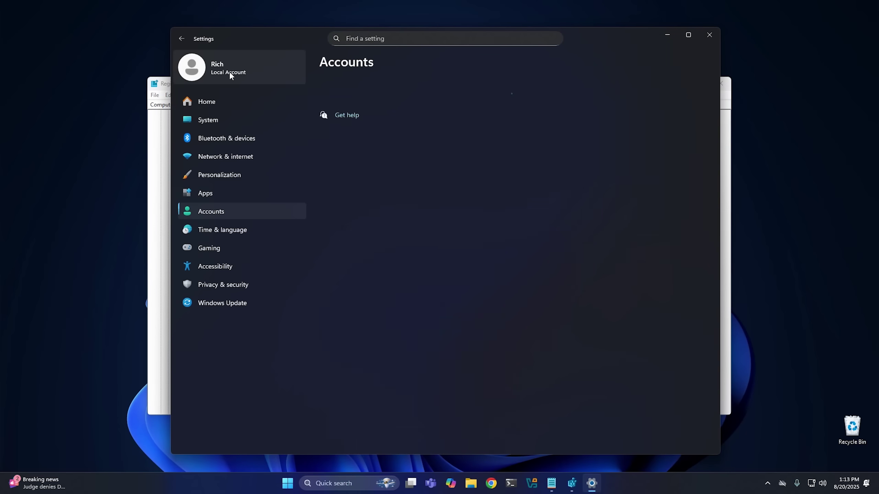
pyautogui.click(401, 304)
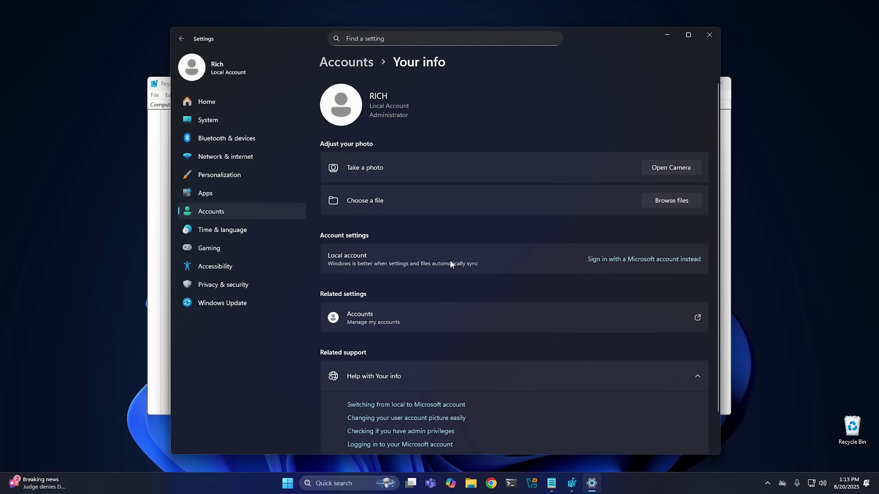
pyautogui.click(667, 37)
# - Set the AllowYourAccount key's value entry to 0 in Registry Editor, and close the Settings and Registry Editor windows
pyautogui.doubleClick(363, 178)
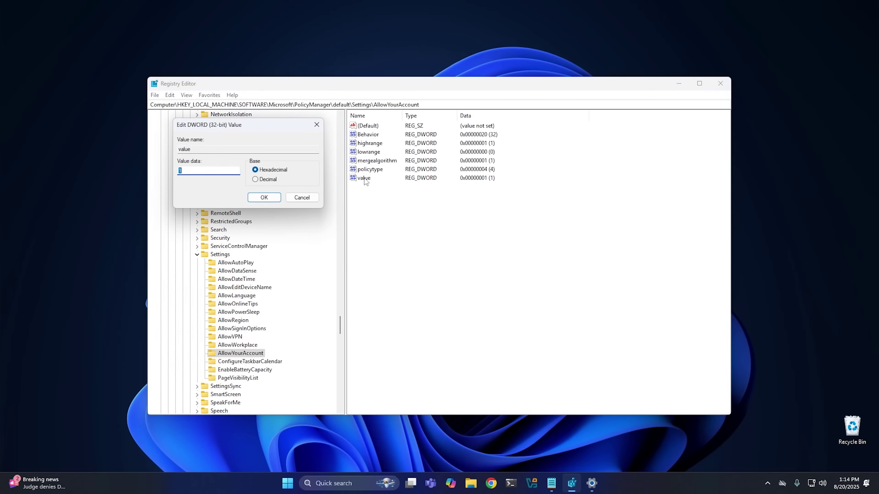
pyautogui.write('0')
pyautogui.click(256, 198)
pyautogui.click(592, 484)
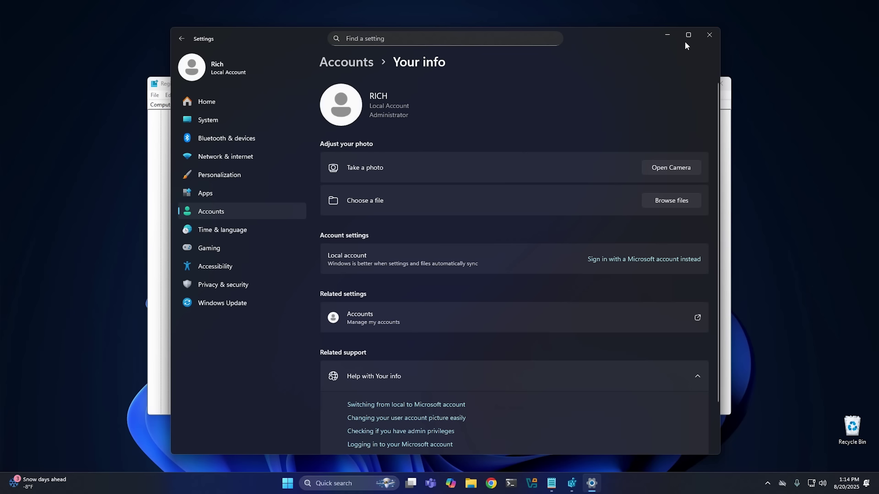
pyautogui.click(708, 34)
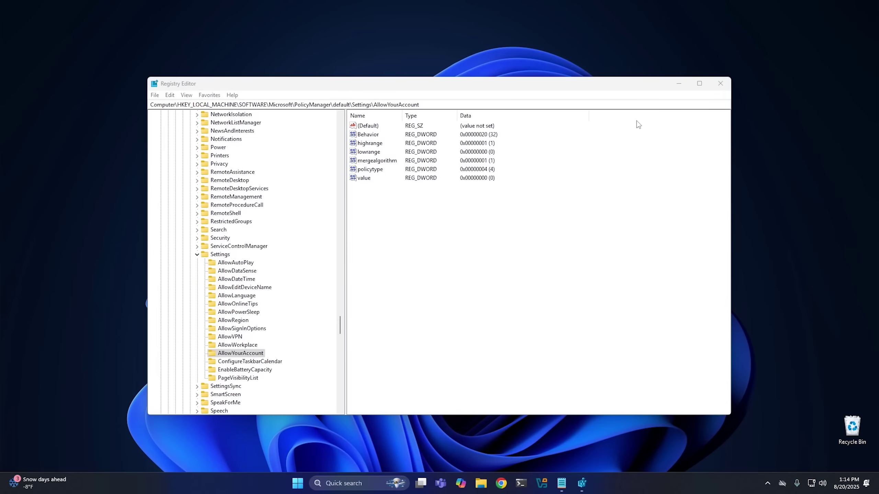
pyautogui.click(721, 83)
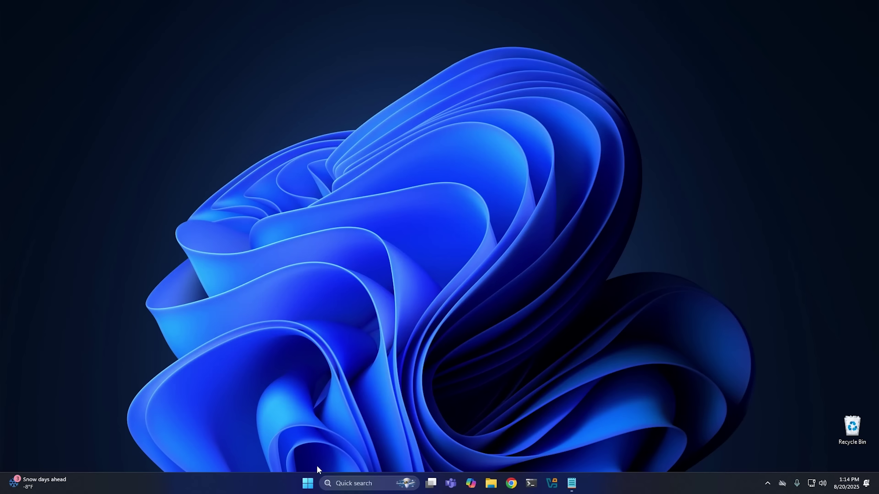
# - Open the Windows Services console and bring up the properties of the Connected User Experiences and Telemetry service
pyautogui.click(308, 483)
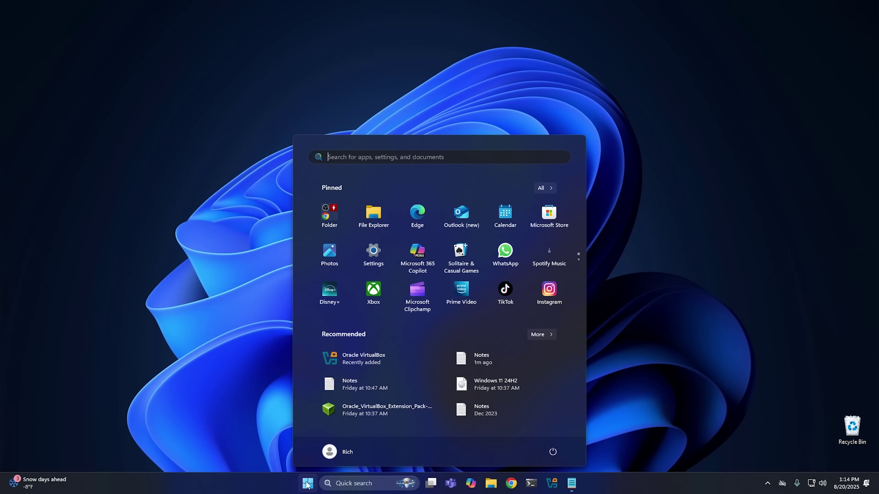
pyautogui.write('services')
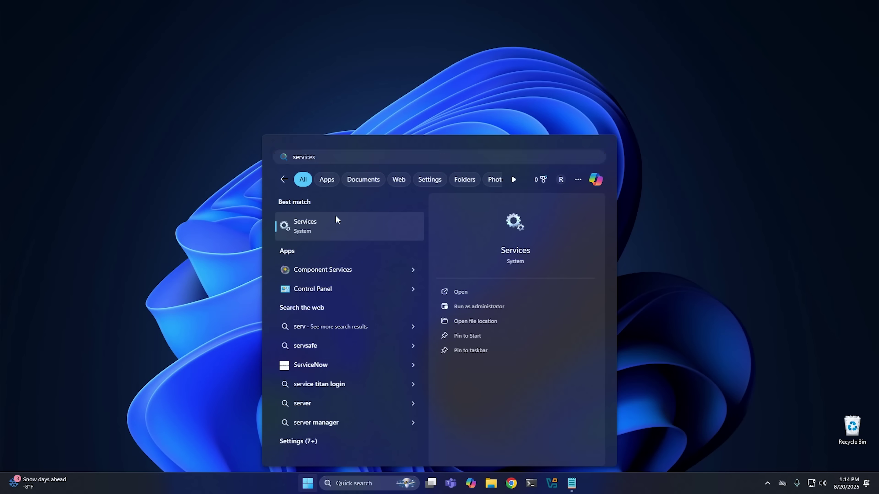
pyautogui.click(336, 217)
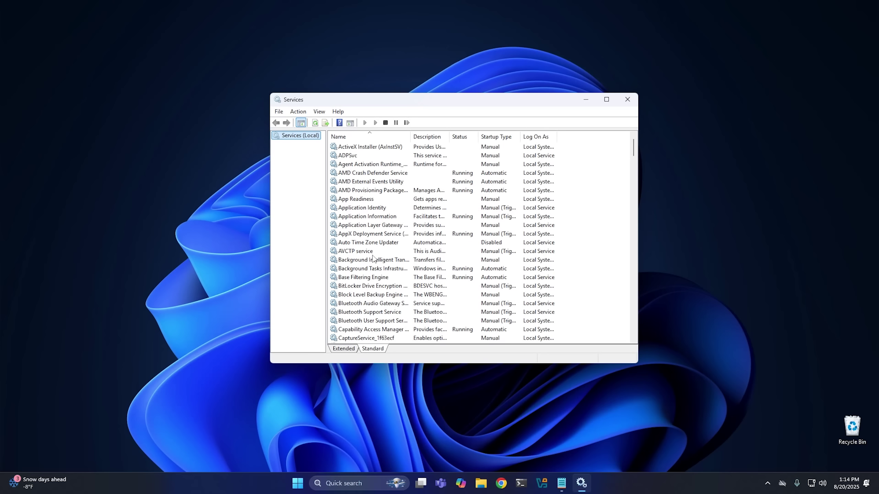
pyautogui.scroll(-4, 376, 259)
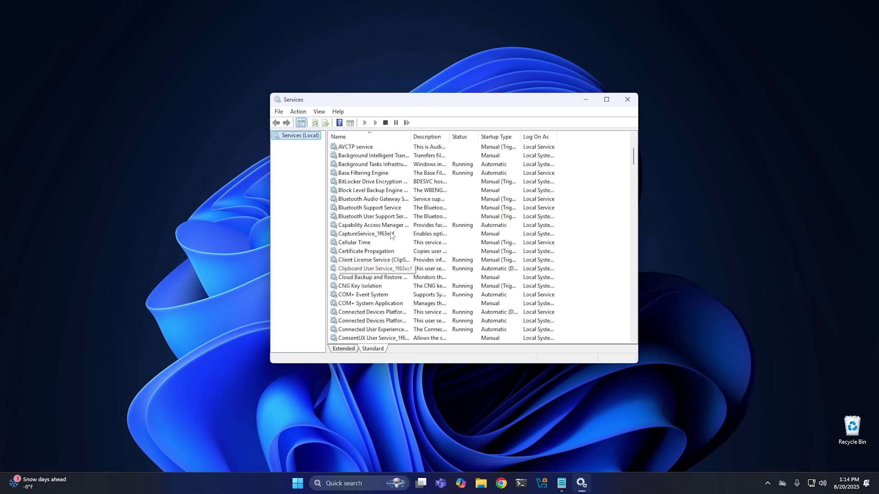
pyautogui.scroll(-1, 374, 265)
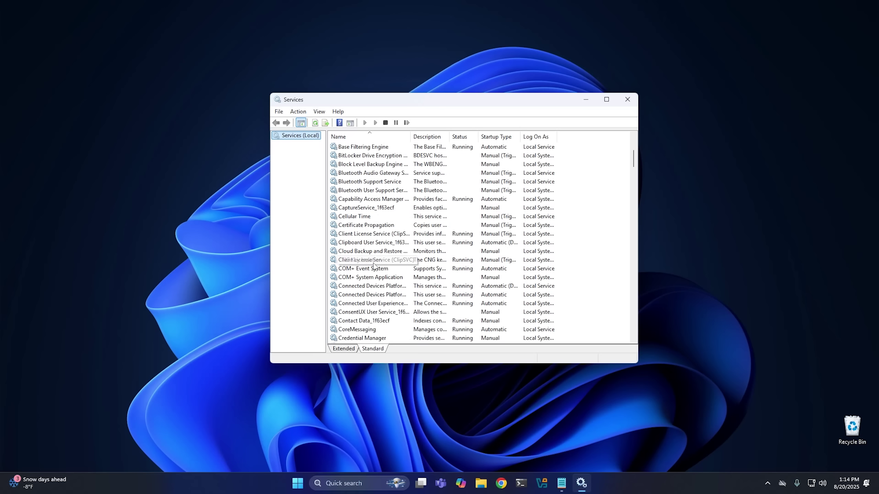
pyautogui.click(370, 305)
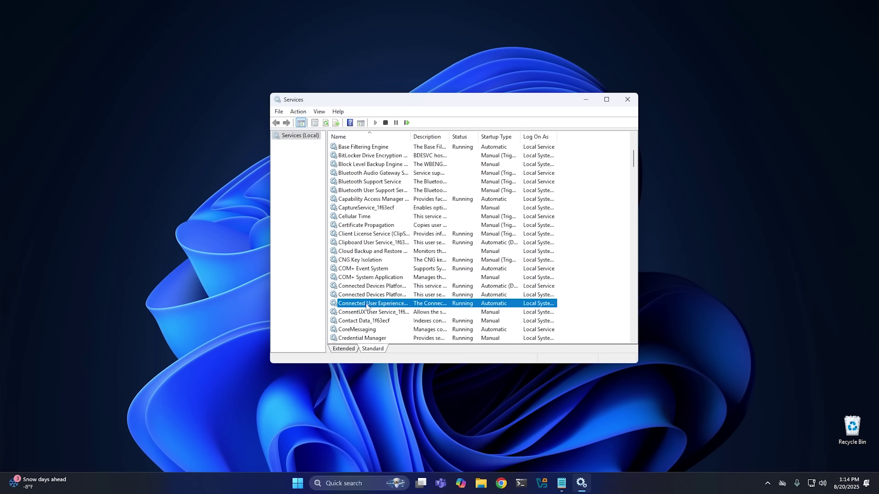
pyautogui.doubleClick(386, 304)
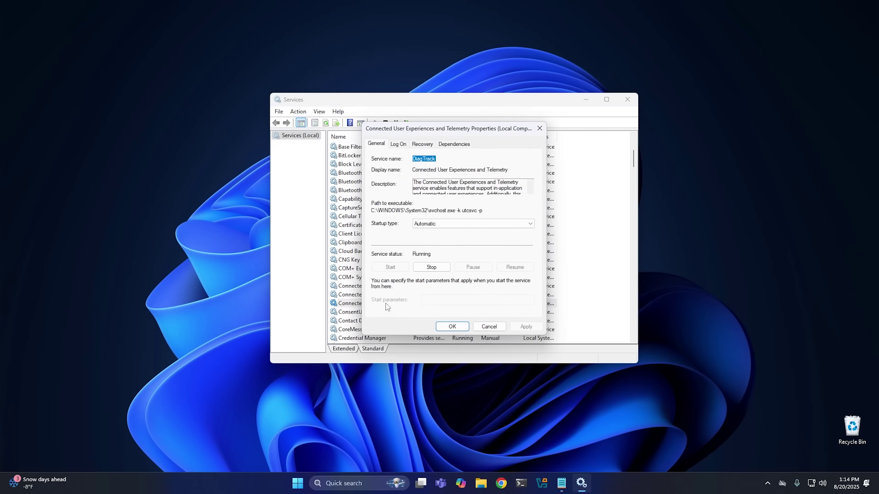
# - Stop the Connected User Experiences and Telemetry service and set its startup type to Disabled
pyautogui.click(431, 270)
pyautogui.click(446, 224)
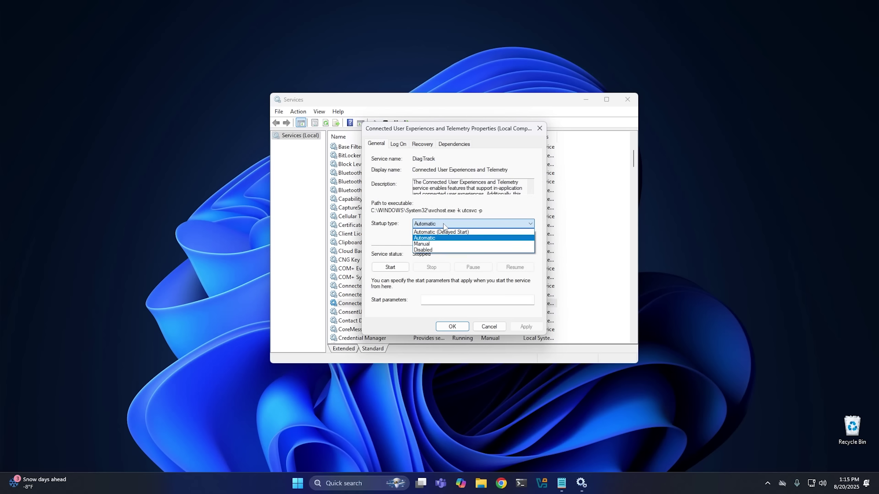
pyautogui.click(445, 250)
pyautogui.click(453, 326)
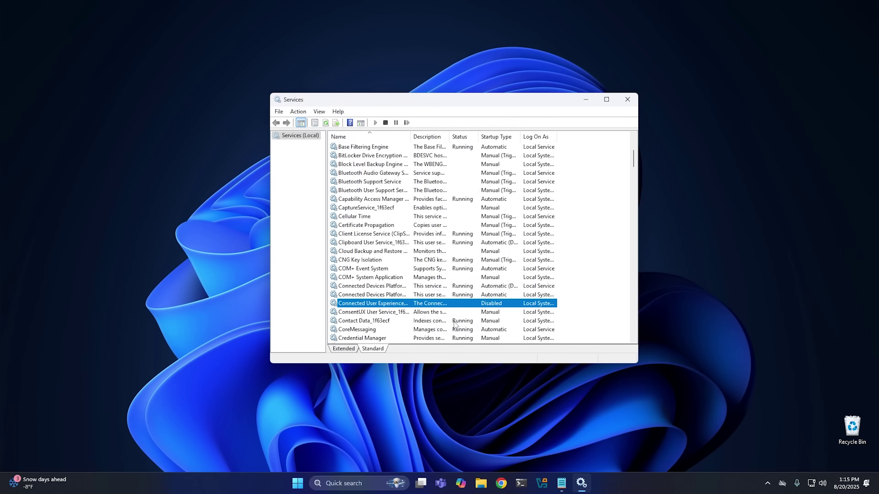
# - Check the account details in the Start menu and the Windows Settings home page for Microsoft account prompts, and close Settings
pyautogui.click(298, 482)
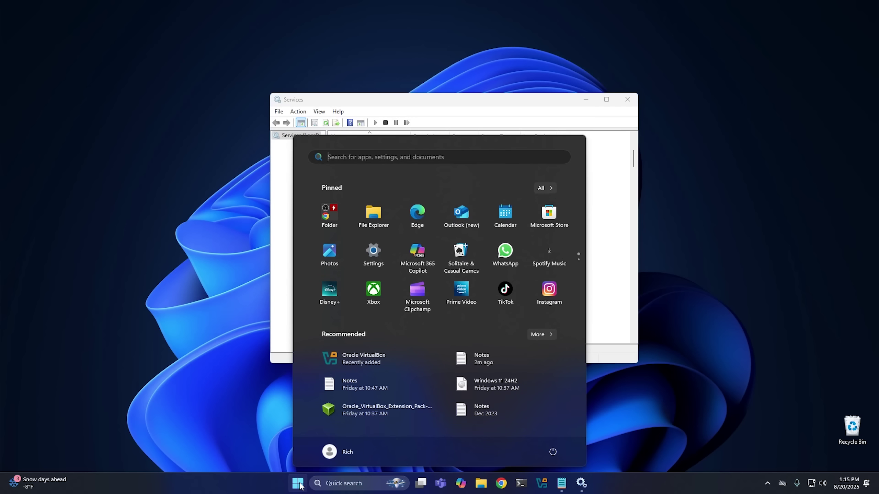
pyautogui.click(329, 451)
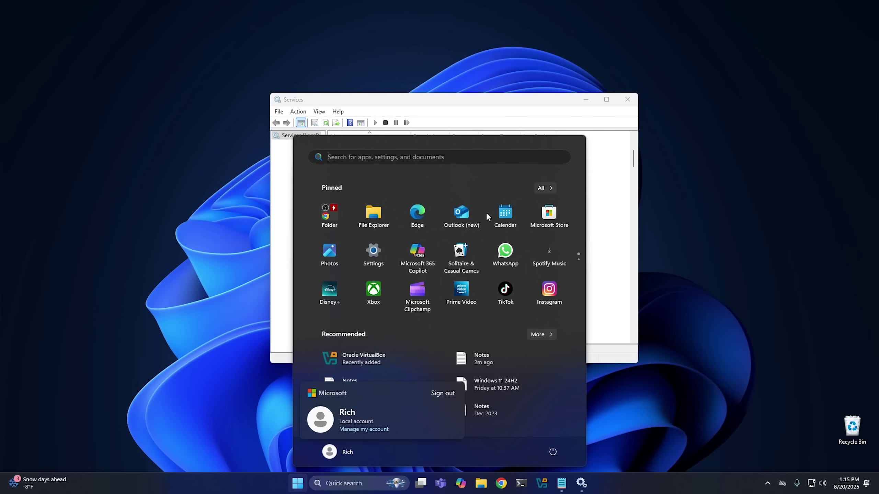
pyautogui.click(378, 255)
pyautogui.click(377, 255)
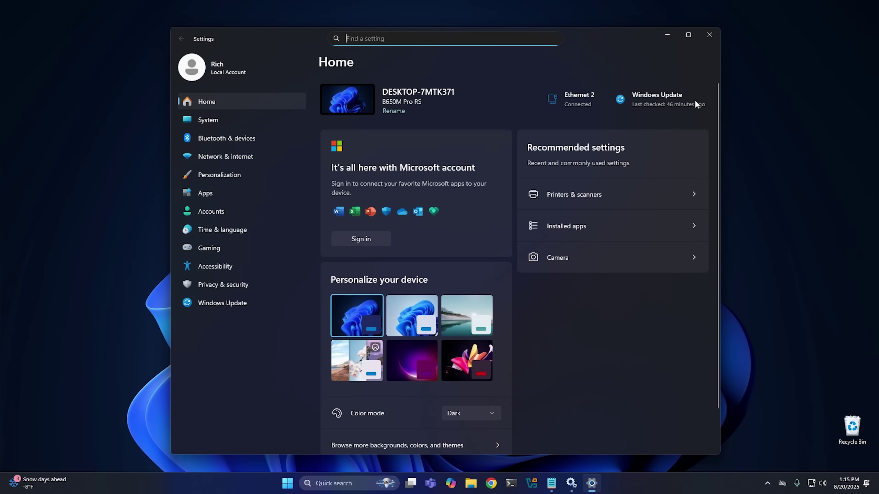
pyautogui.click(710, 34)
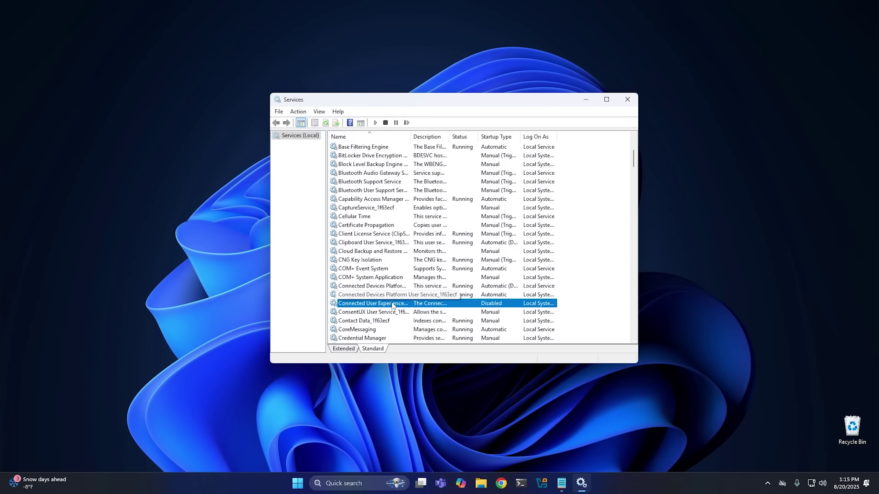